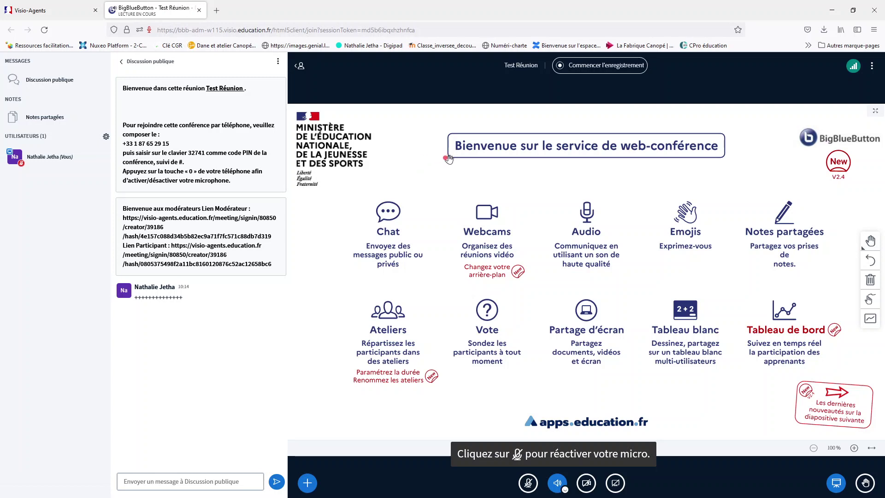
Step: Hide and reopen the public discussion, and send the message "dfdffgfhgjhjkj" in it
left_click(135, 65)
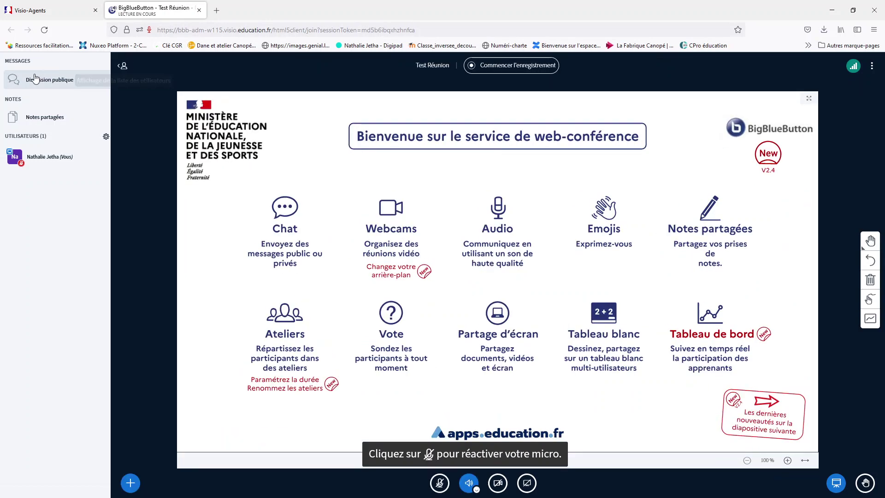
left_click(42, 80)
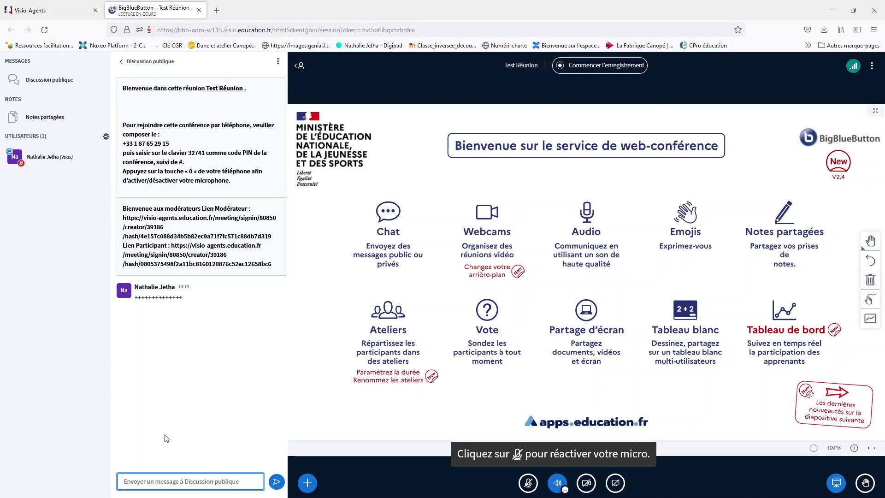
type("dfdffgfhjbjkj")
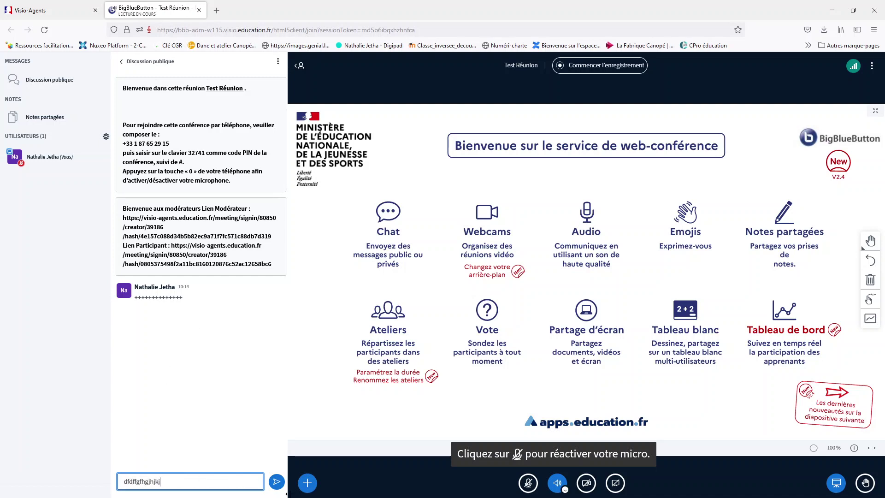
left_click(276, 482)
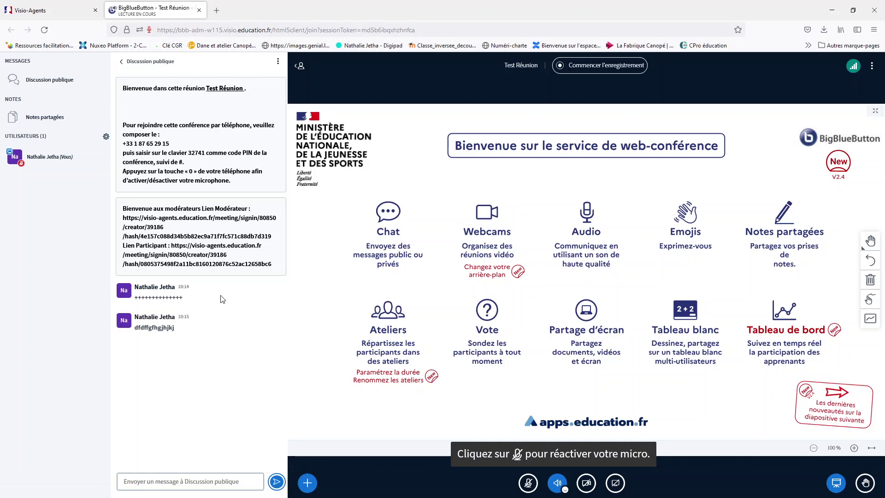
Step: Save the public discussion as a text file and show it in the browser's download list
left_click(278, 63)
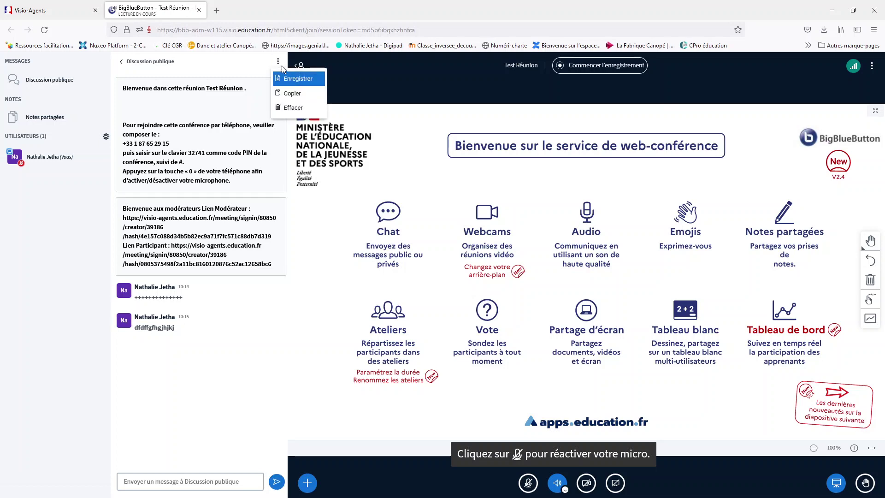
left_click(300, 78)
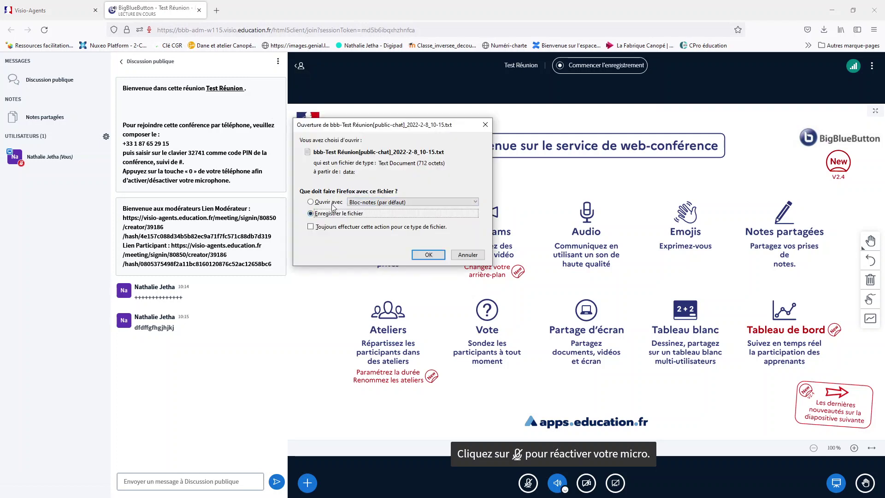
left_click(429, 256)
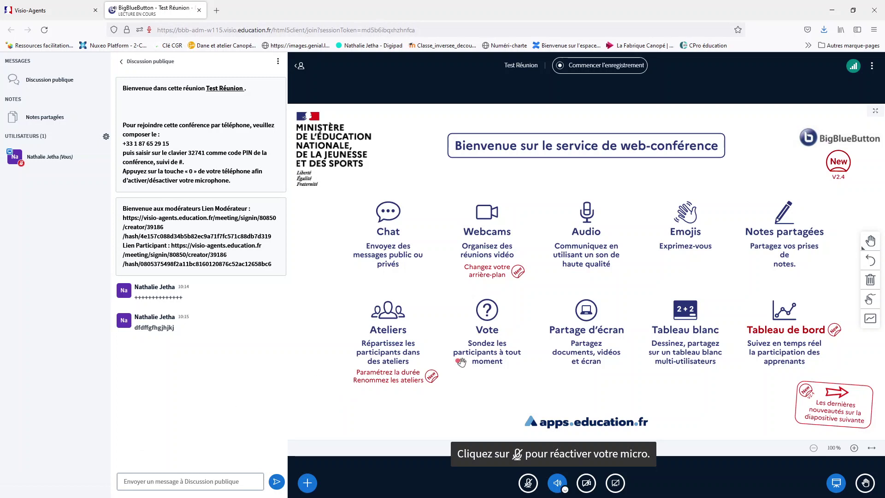
left_click(827, 31)
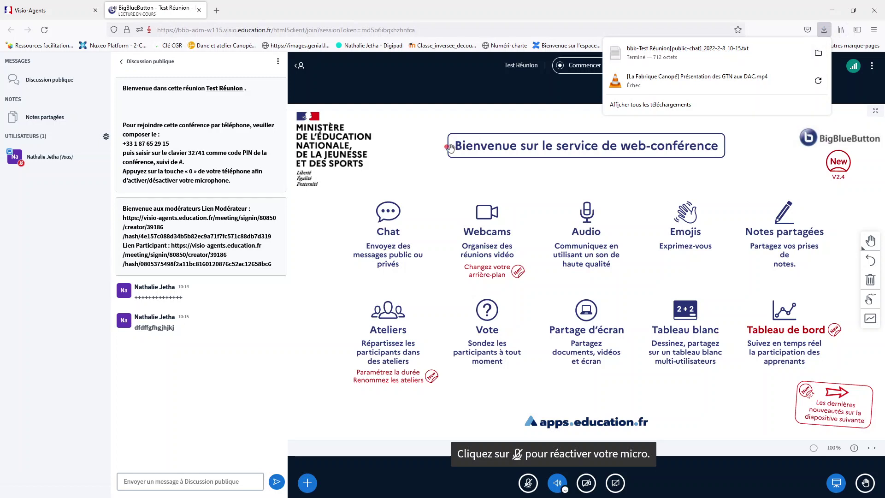
Step: Copy the public discussion's history, and clear all of its messages
left_click(278, 61)
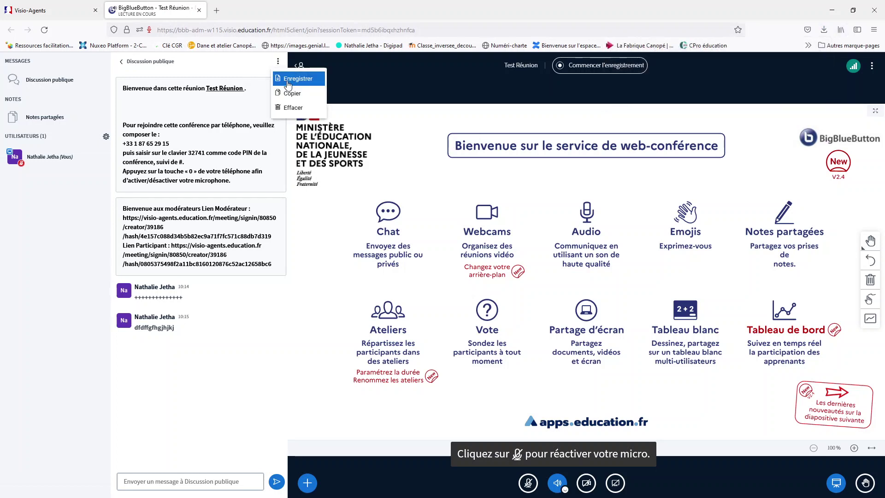
left_click(293, 93)
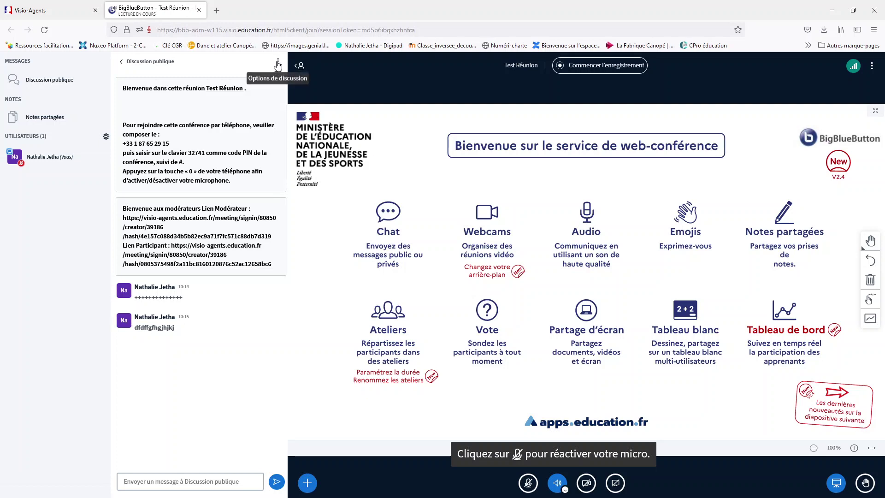
left_click(278, 63)
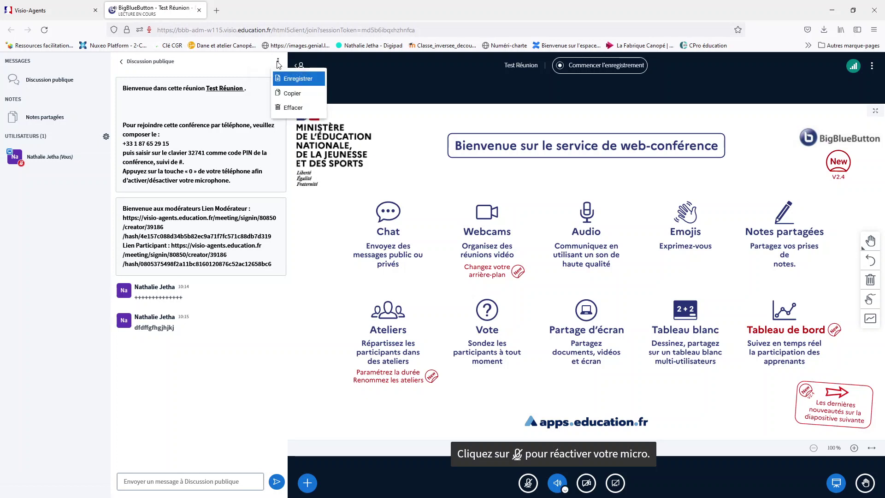
left_click(293, 108)
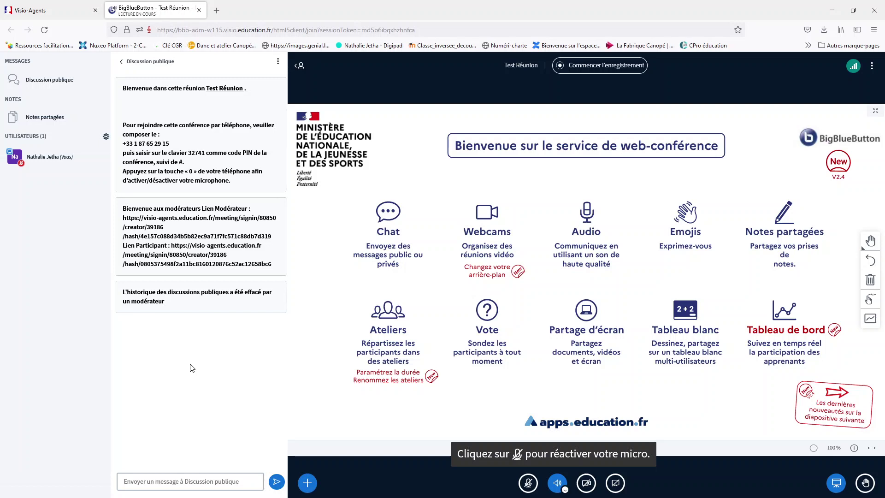
Step: Write "Réunion du 8 février" with a bullet "ODJ" in the shared notes, and view the available export formats before closing the notes
left_click(37, 119)
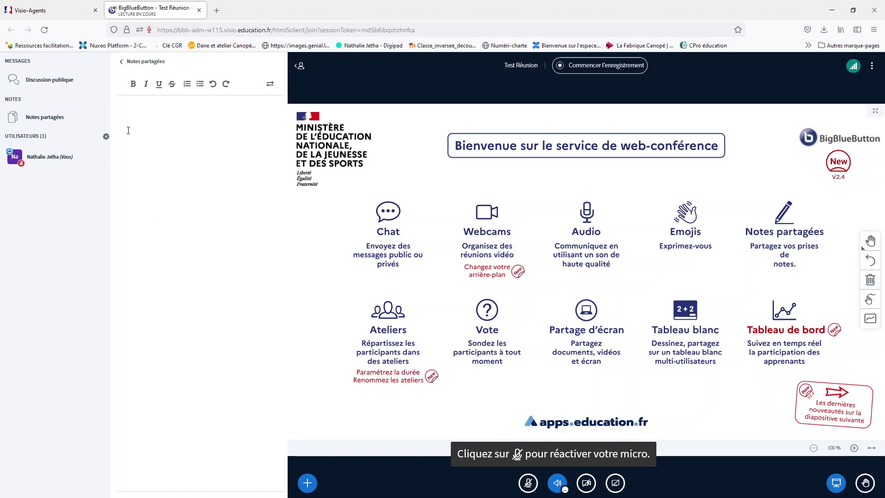
type("Réunion du 8 février")
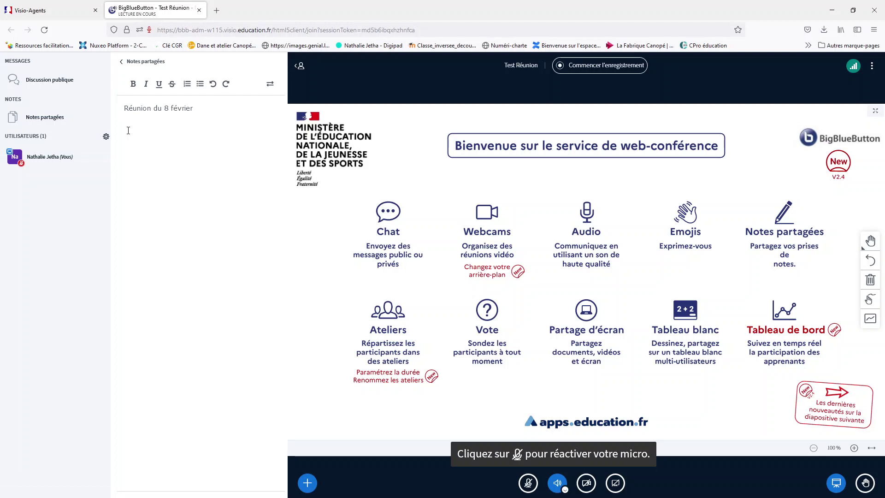
left_click(198, 85)
type("ODJ")
key("Return")
left_click(271, 85)
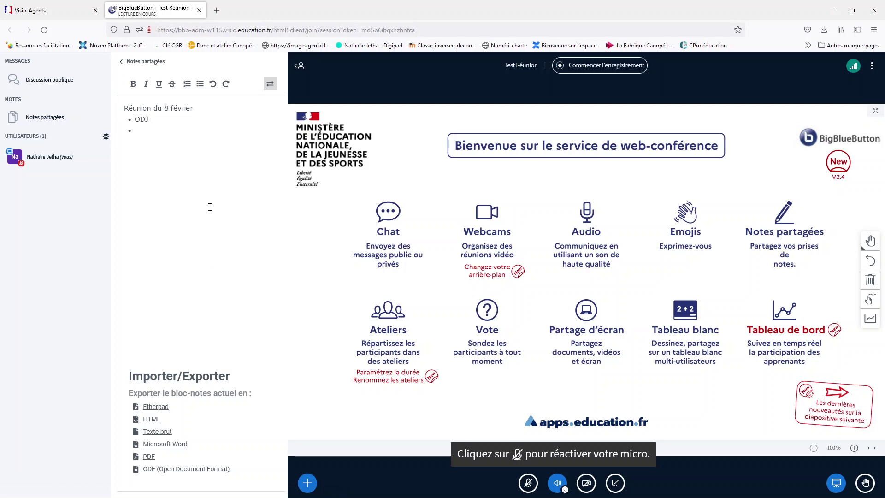
left_click(122, 62)
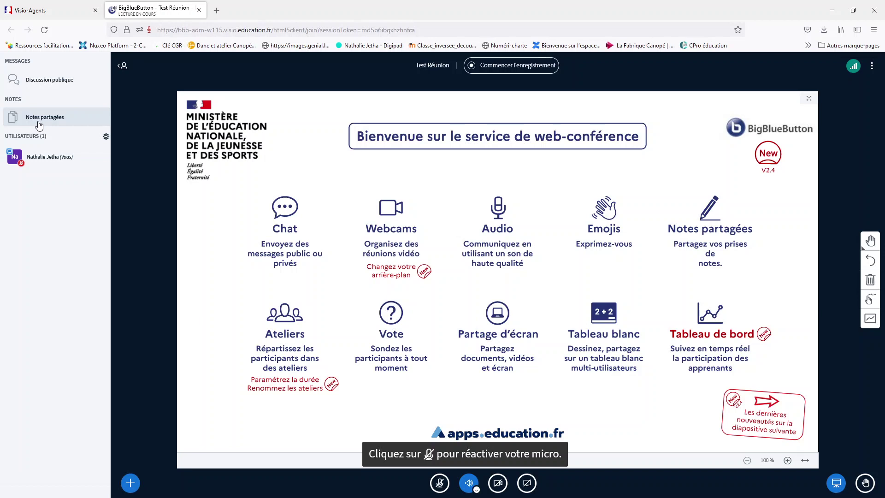
Step: Save the meeting's user names as a text file
left_click(106, 137)
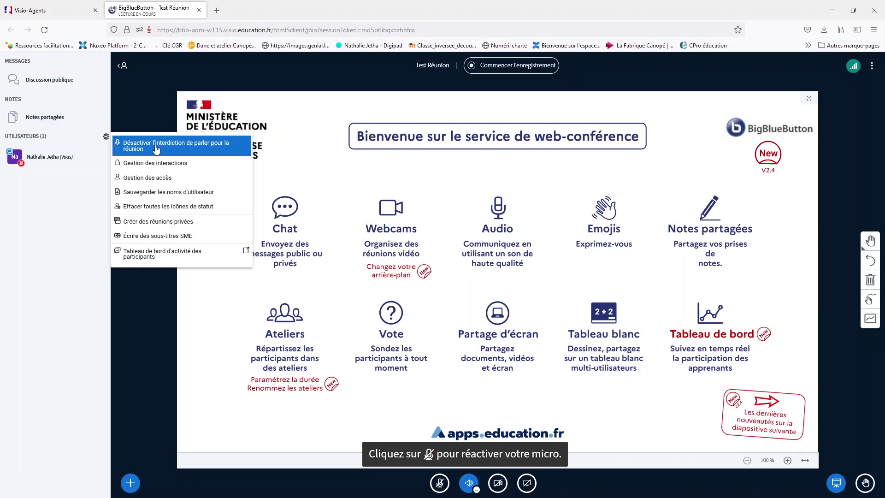
left_click(144, 193)
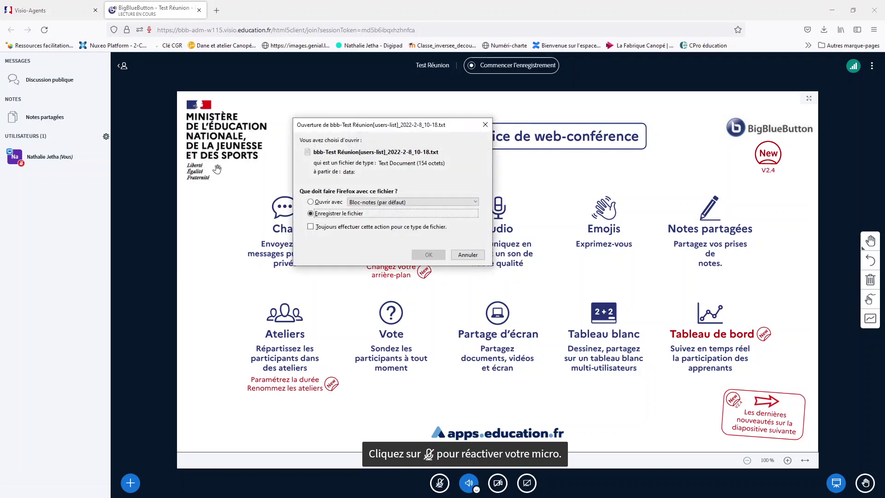
left_click(428, 255)
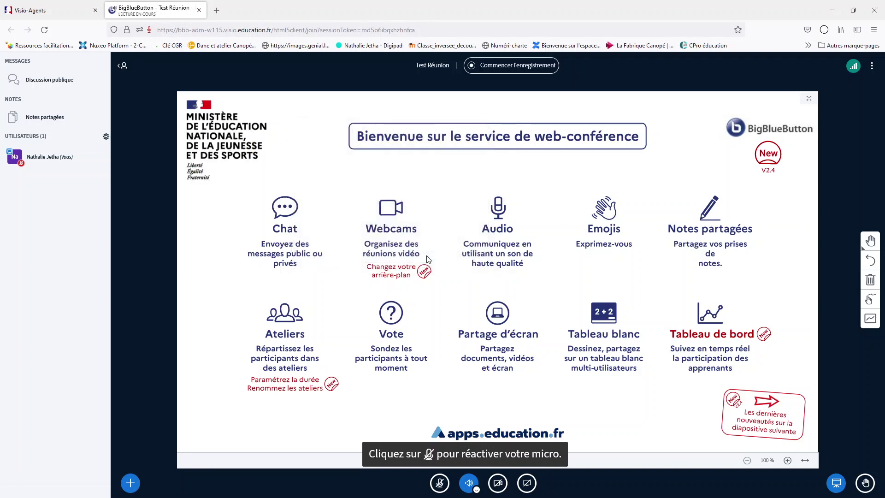
Step: Open the downloaded users-list text file, and close the Microsoft Stream page
left_click(824, 30)
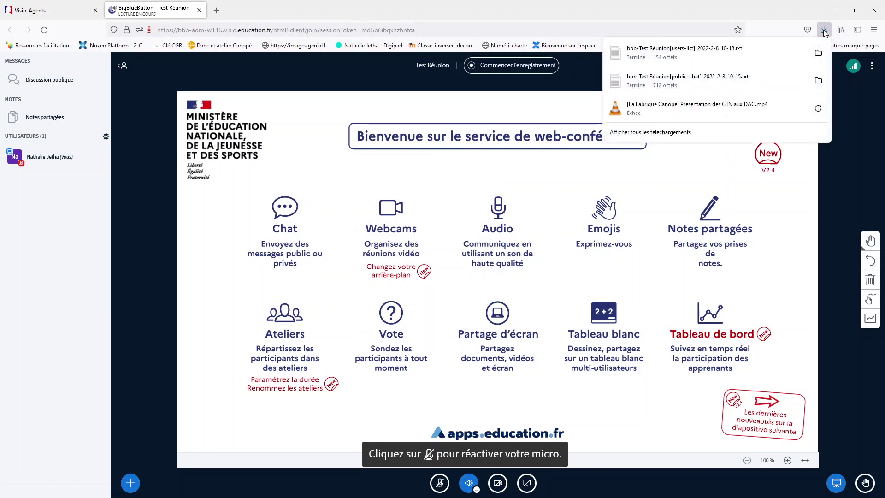
left_click(667, 52)
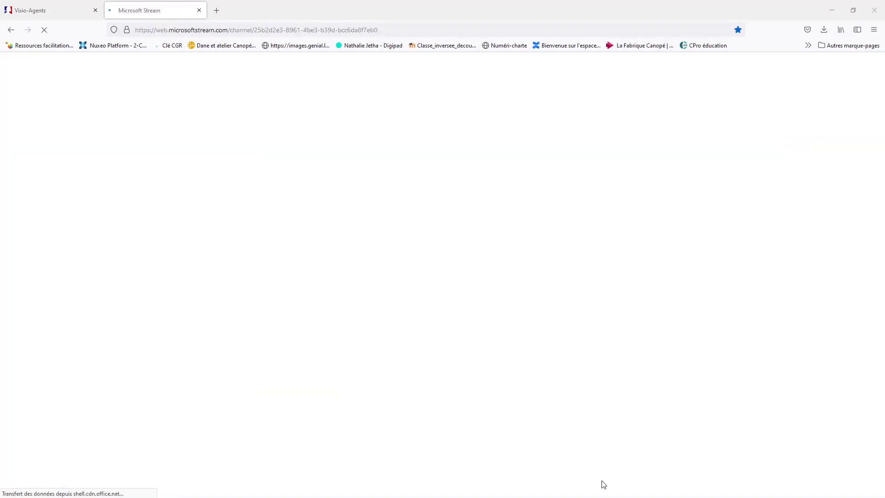
left_click_drag(347, 140, 321, 107)
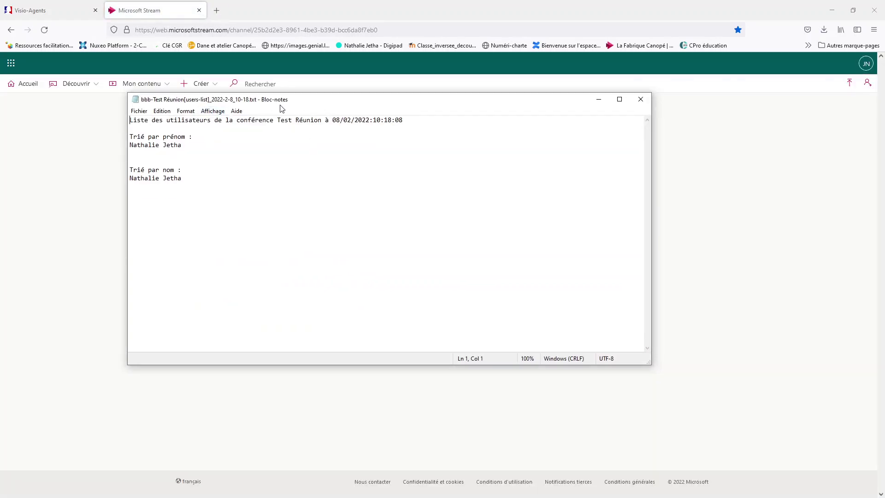
left_click(199, 10)
left_click(200, 10)
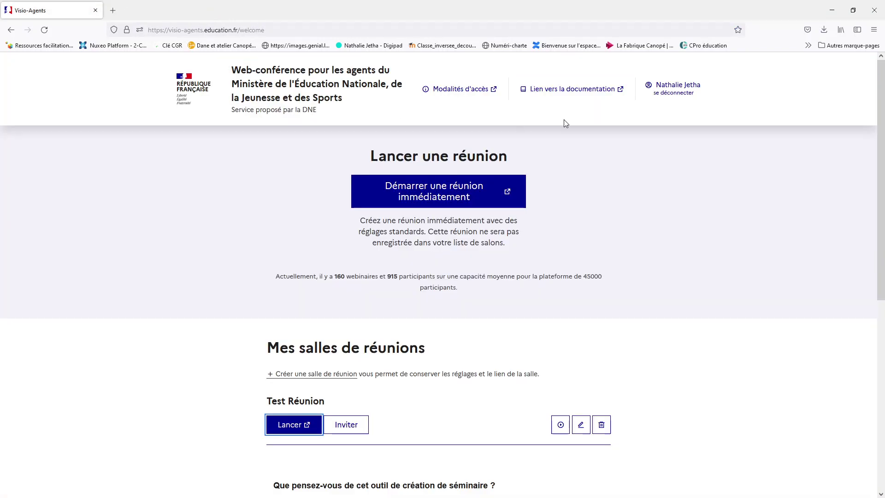
Step: Reopen the downloaded users-list text file to read the participants sorted by first and last name, and close it
left_click(824, 30)
left_click(673, 52)
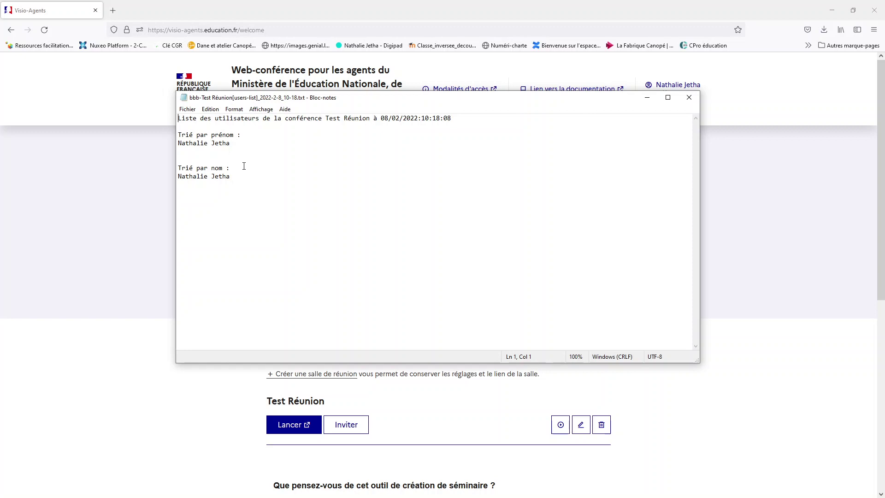
left_click(689, 98)
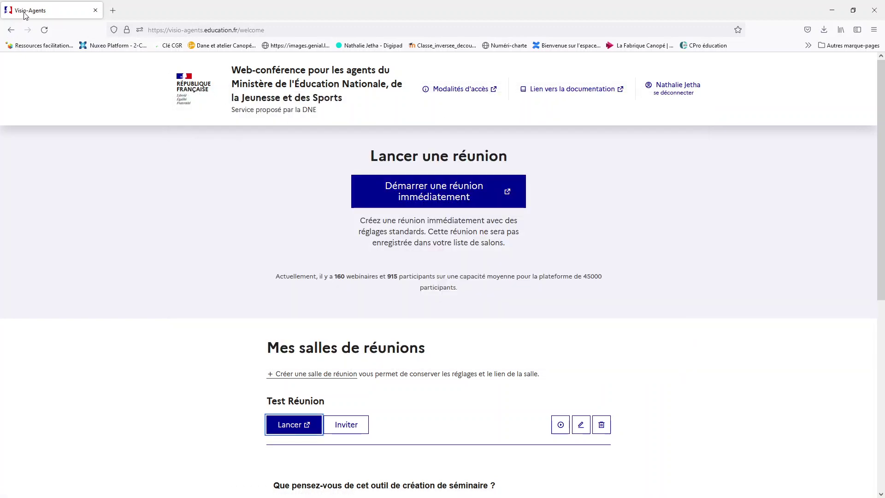
Step: Launch the Test Réunion room again and join its audio with the microphone
left_click(300, 425)
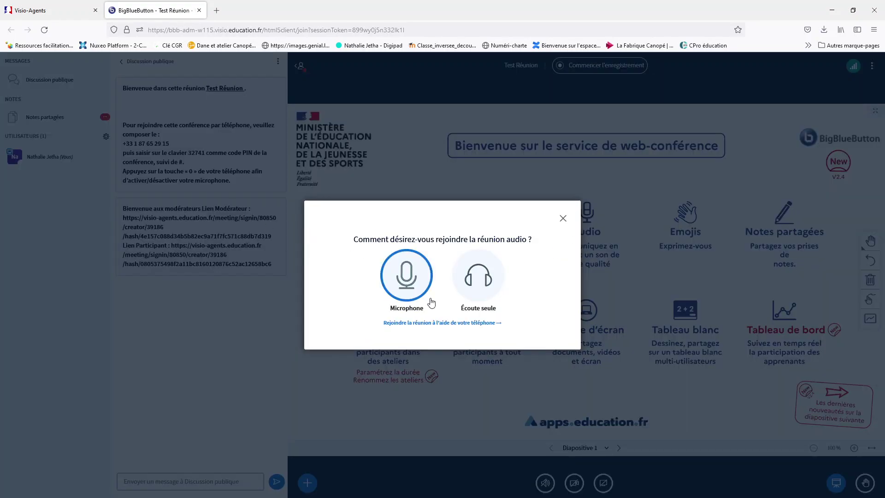
left_click(412, 284)
left_click(253, 104)
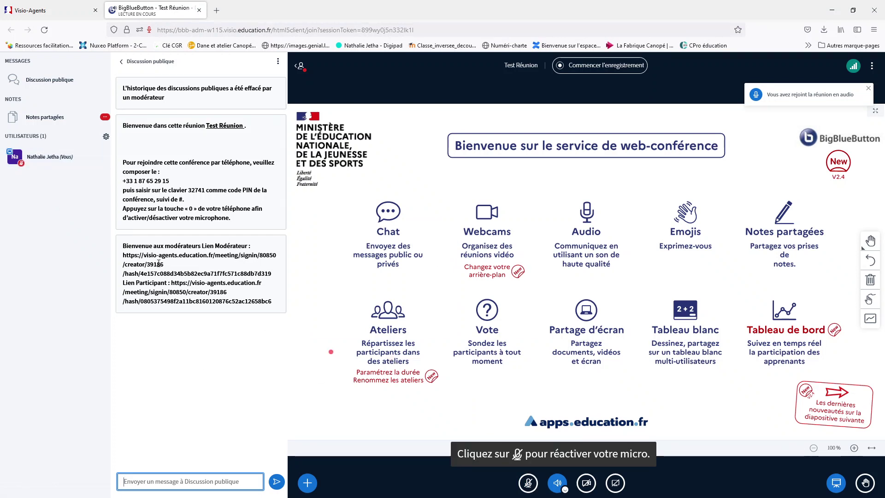
Step: View the participants' activity dashboard and return to the Test Réunion meeting
left_click(106, 138)
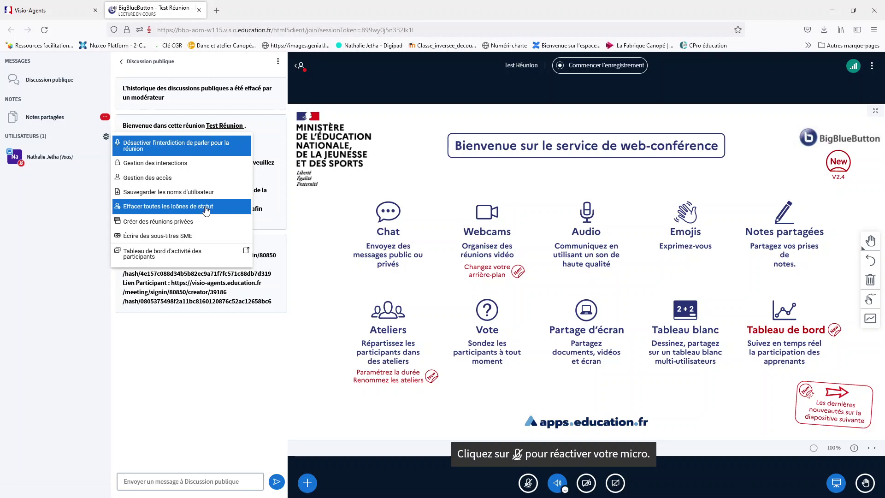
left_click(147, 255)
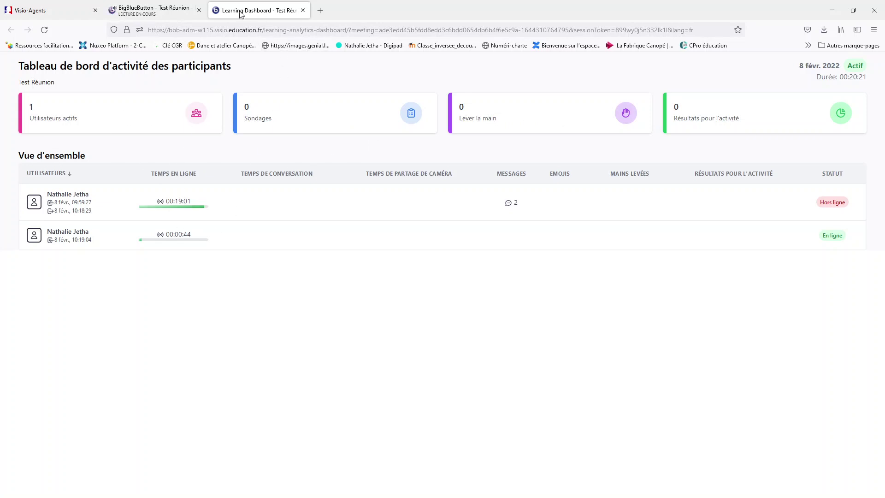
left_click(146, 18)
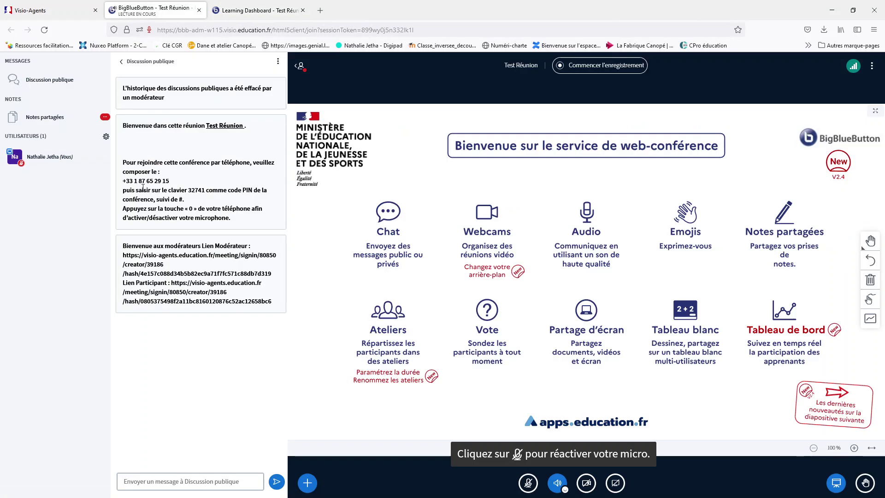
Step: Set the number of private meetings to 8, and try to create them with participants assigned randomly
left_click(106, 137)
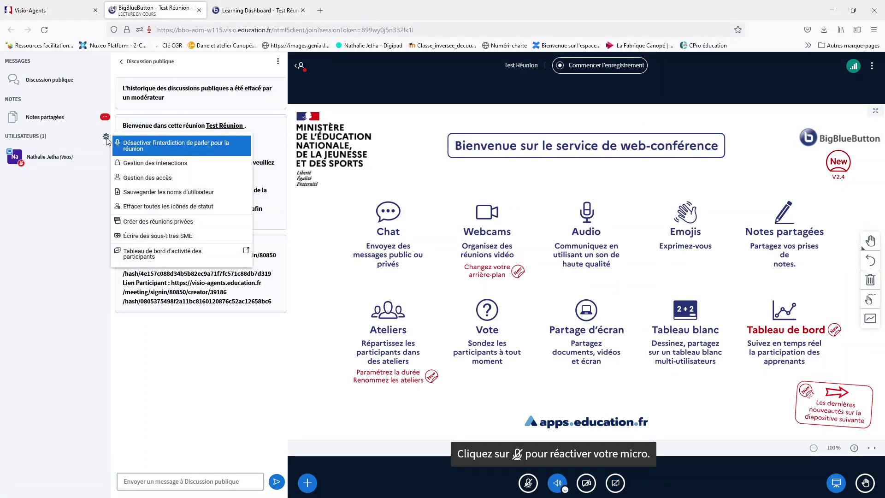
left_click(167, 223)
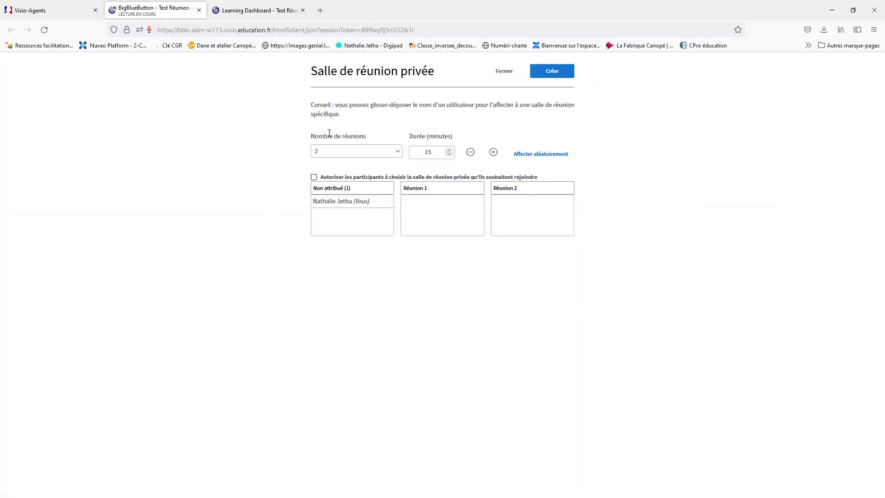
left_click(399, 155)
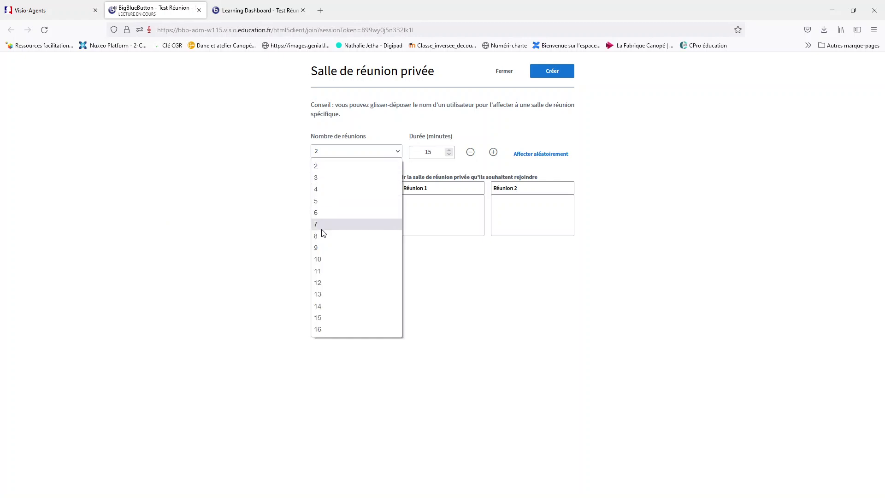
left_click(324, 243)
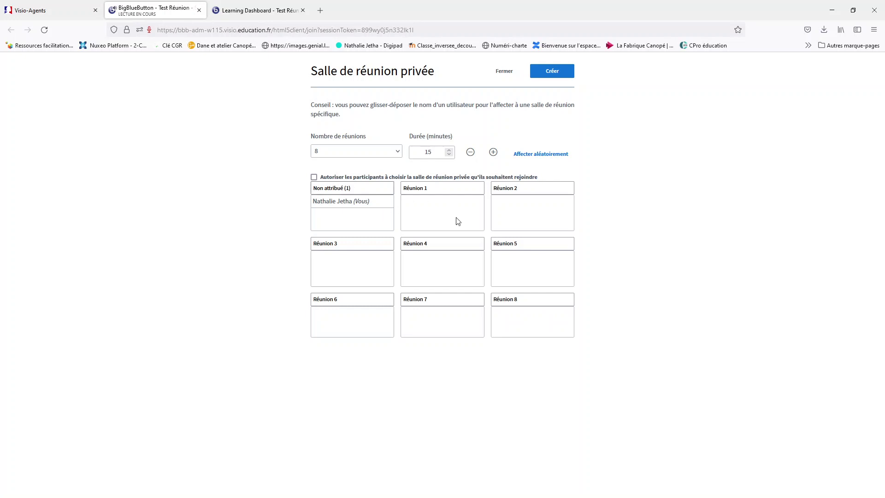
left_click(541, 155)
left_click(553, 74)
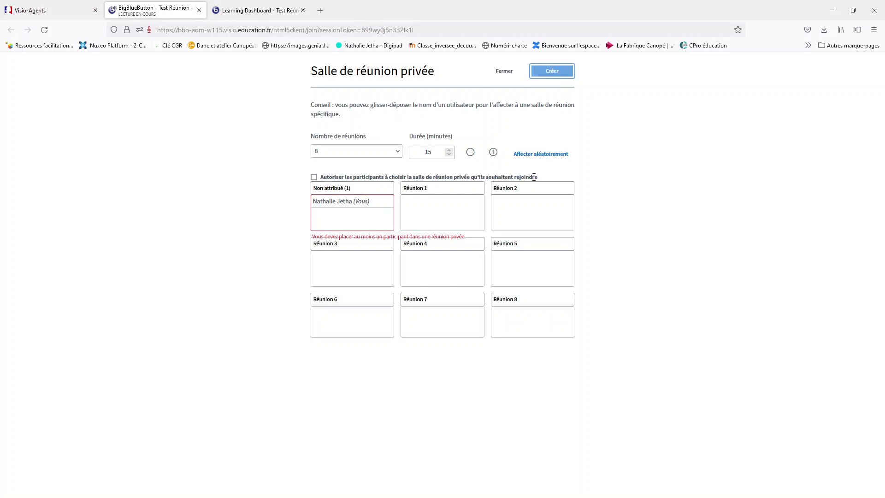
Step: Leave the private-room setup and enter the question "Comment se connecter à la classe virtuelle ?" for a new poll
left_click(504, 72)
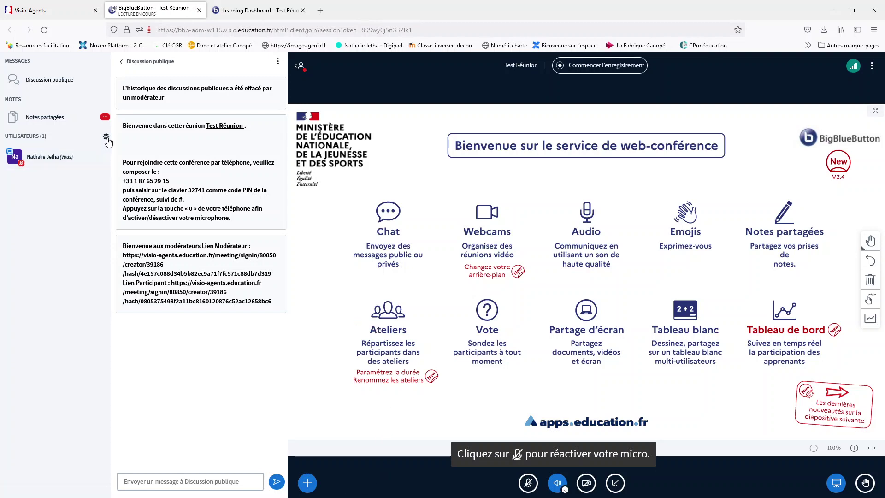
left_click(307, 483)
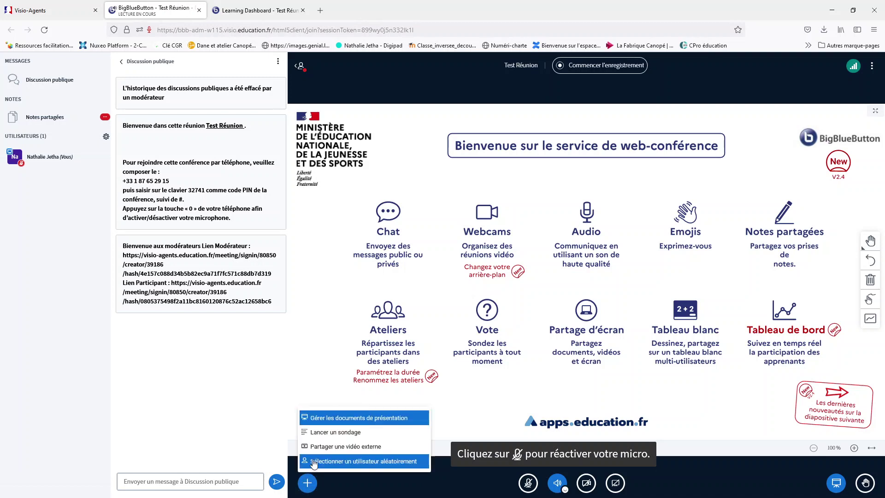
left_click(320, 434)
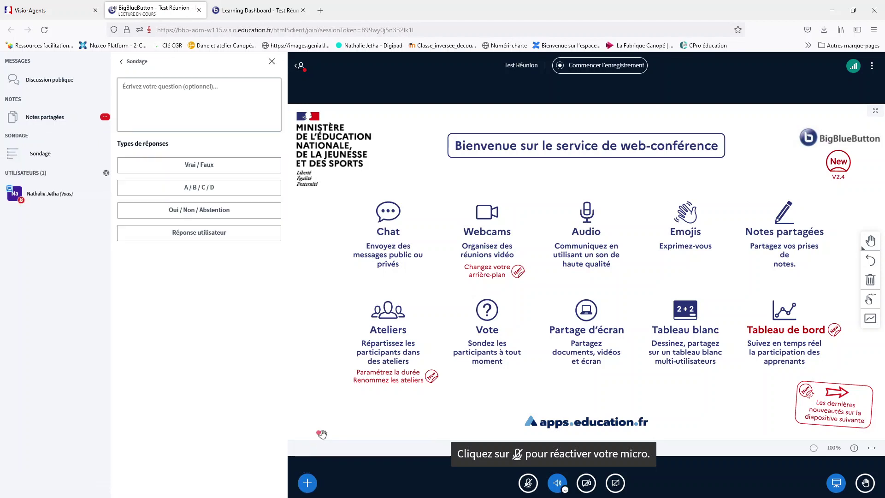
left_click(133, 87)
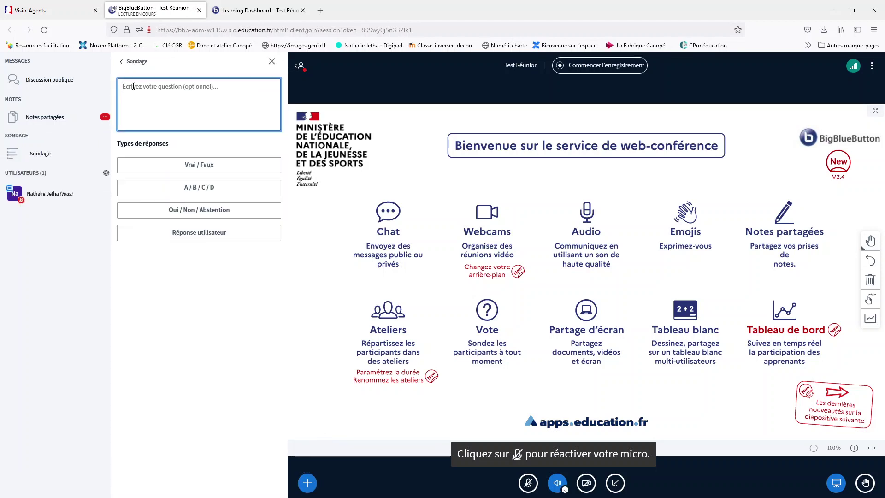
type("que pe")
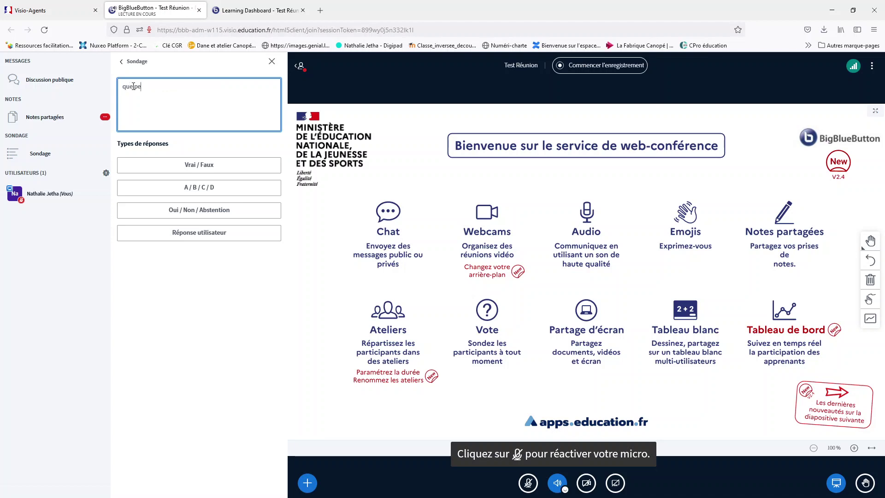
key("BackSpace")
key("BackSpace")
key("BackSpace")
key("BackSpace")
type("Com")
type("ment")
type("se connecter à la classe virtuelle ?")
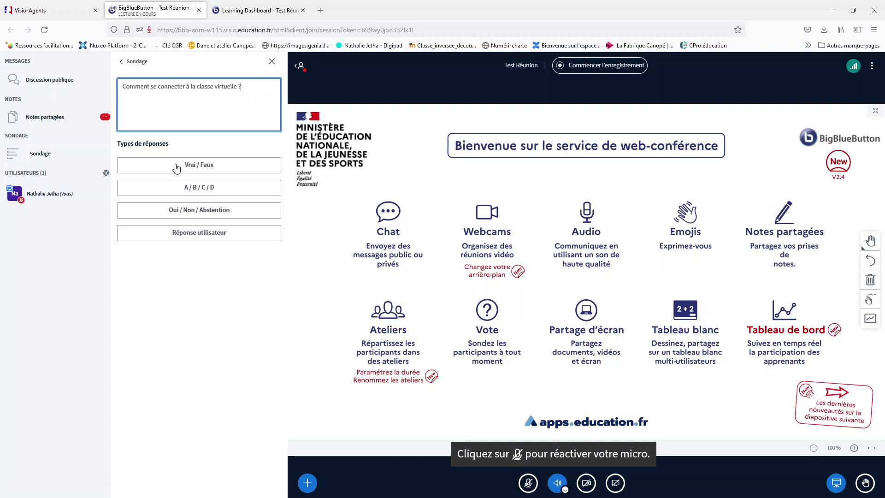
Step: Run the question as an anonymous Vrai / Faux poll, and publish its results before closing the poll
left_click(176, 168)
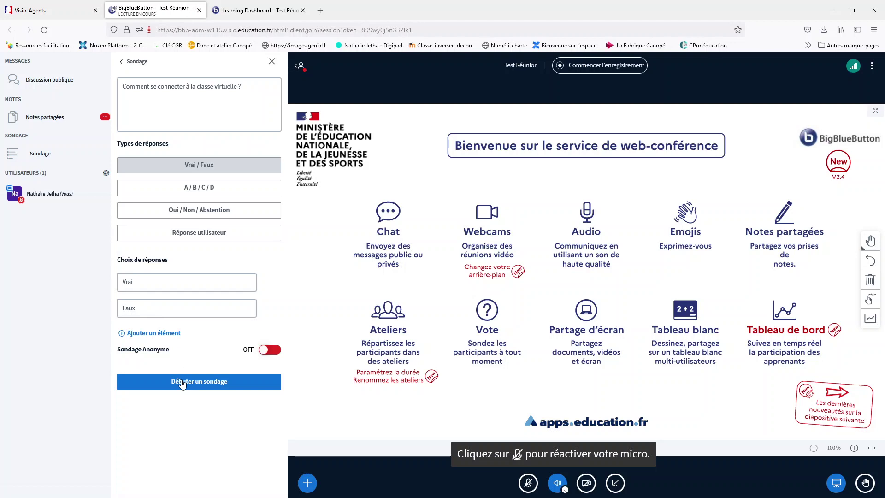
left_click(275, 350)
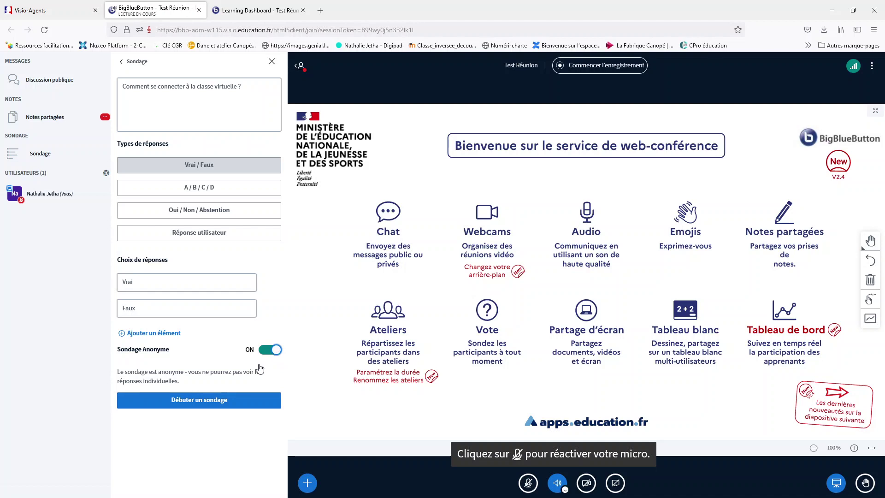
left_click(196, 401)
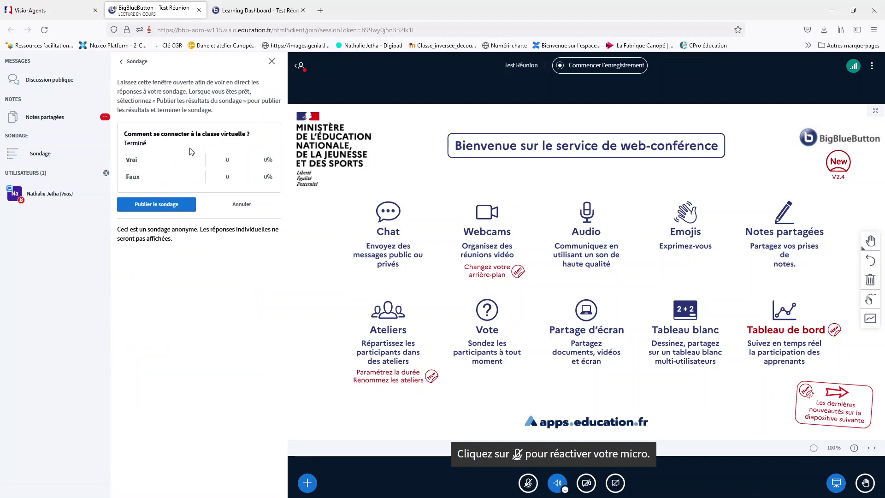
left_click(147, 210)
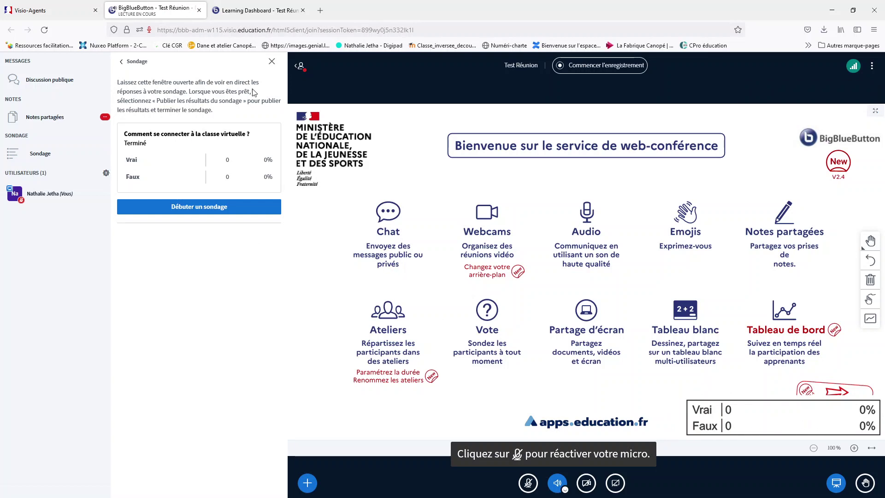
left_click(272, 63)
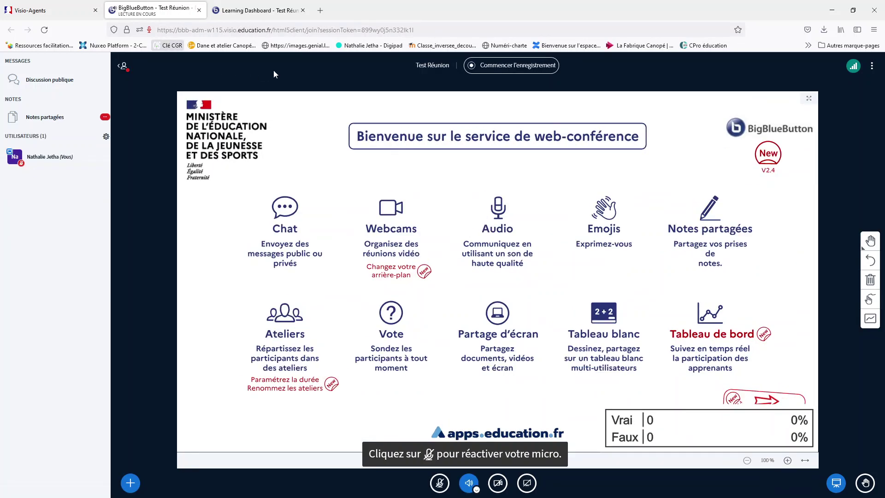
Step: Begin sharing an external video, and open the YouTube video "DIGISCREEN, meilleur que CLASSROOM SCREEN ? TUTO comparatif" in a new browser tab
left_click(130, 483)
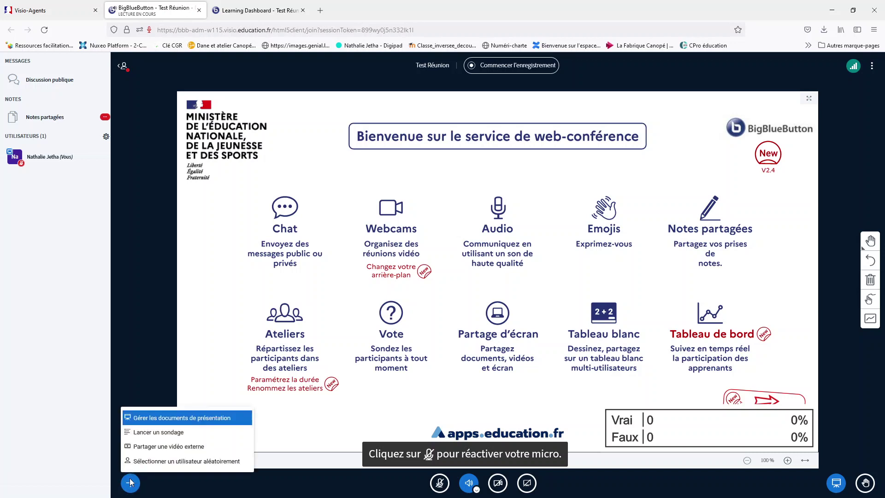
left_click(164, 447)
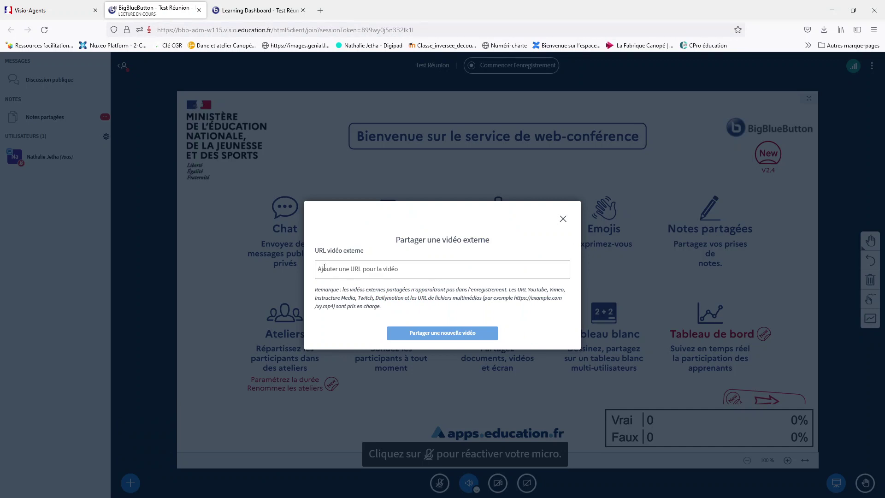
left_click(320, 10)
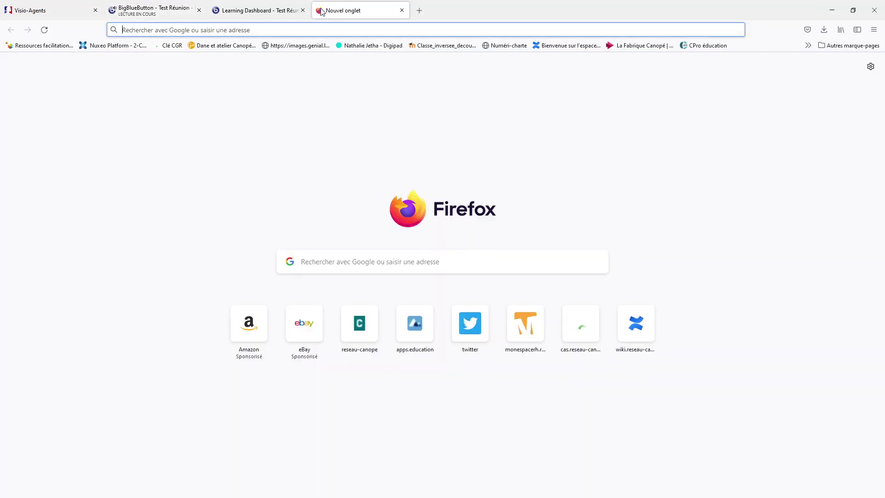
left_click(325, 258)
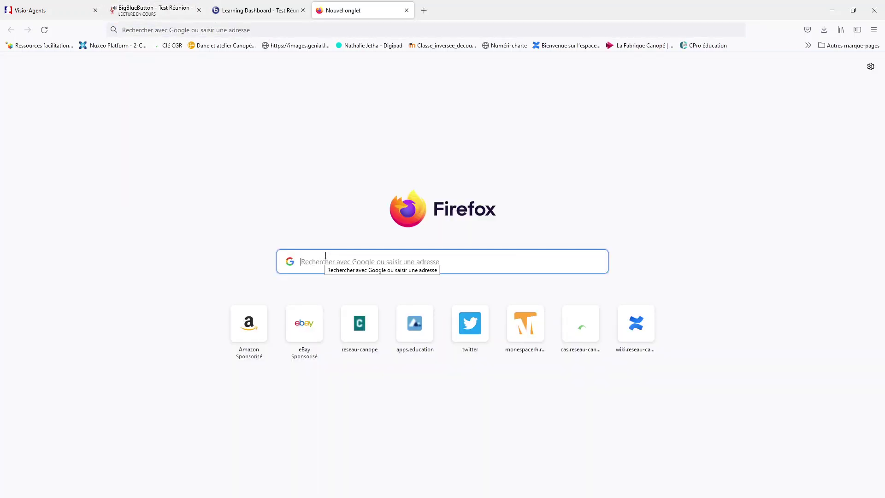
type("youtube.com/")
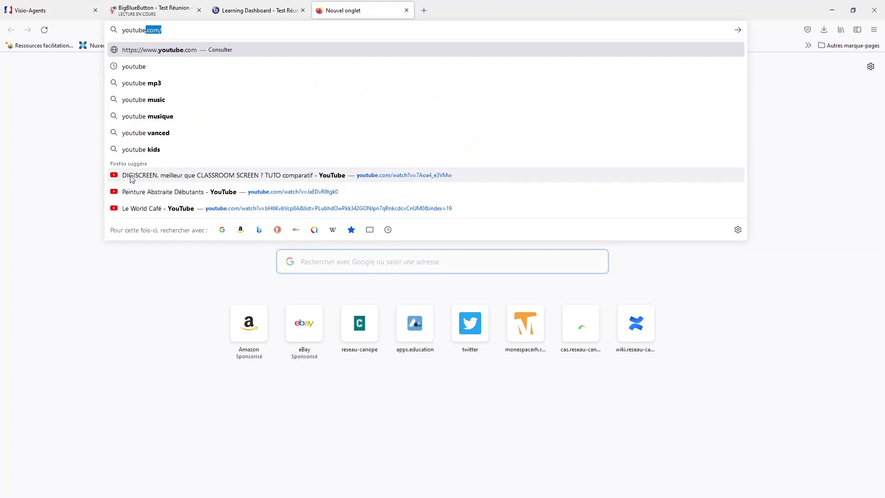
left_click(132, 178)
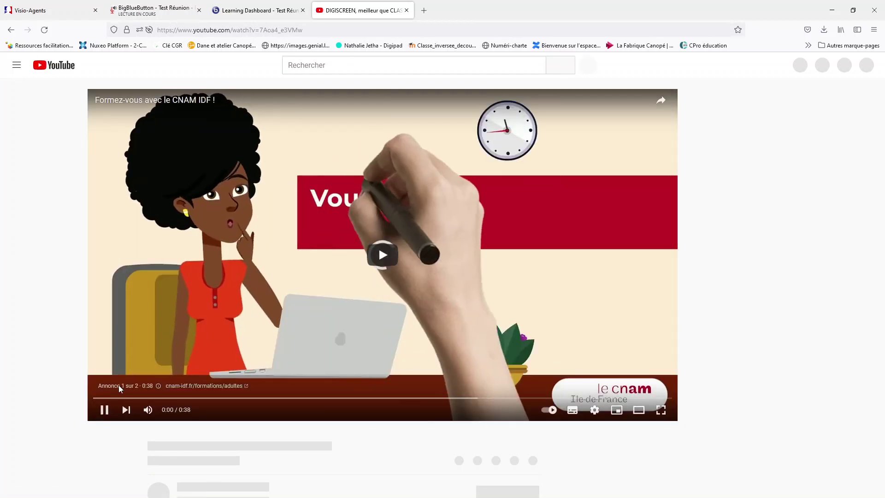
Step: Try to pause the advertisement, and copy the share link of the DIGISCREEN video
left_click(104, 412)
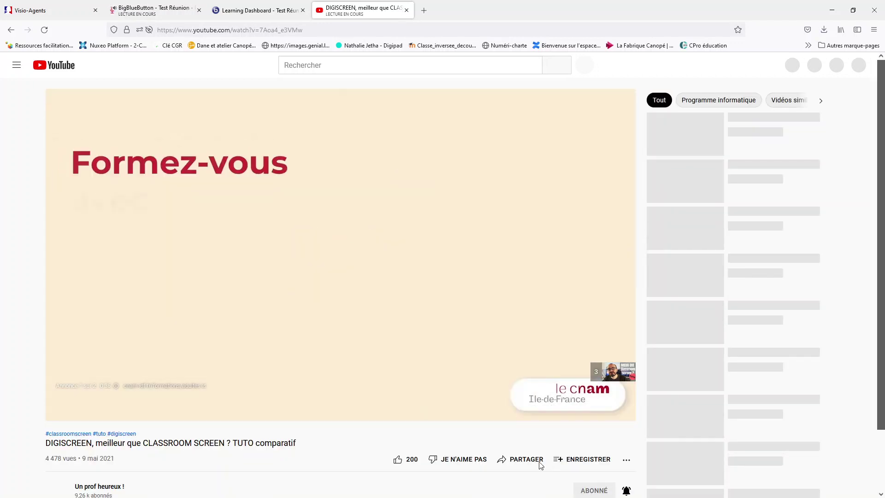
left_click(527, 460)
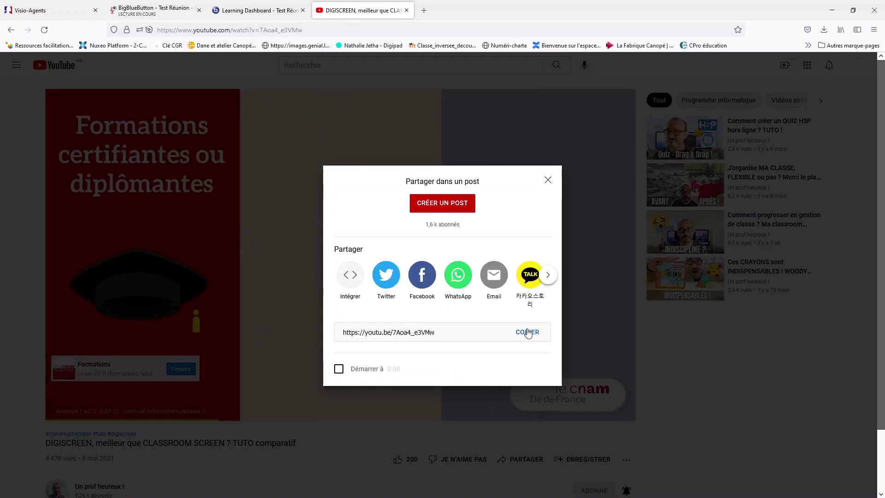
left_click(528, 333)
key("ctrl+c")
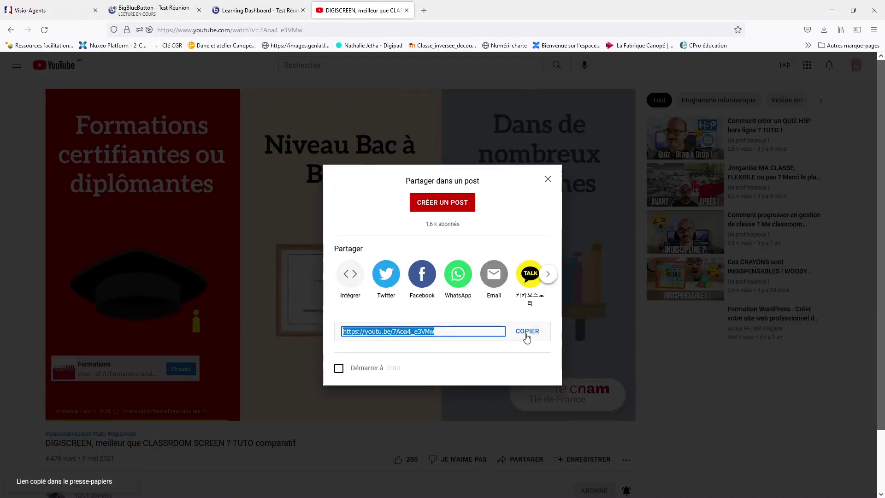
left_click(246, 11)
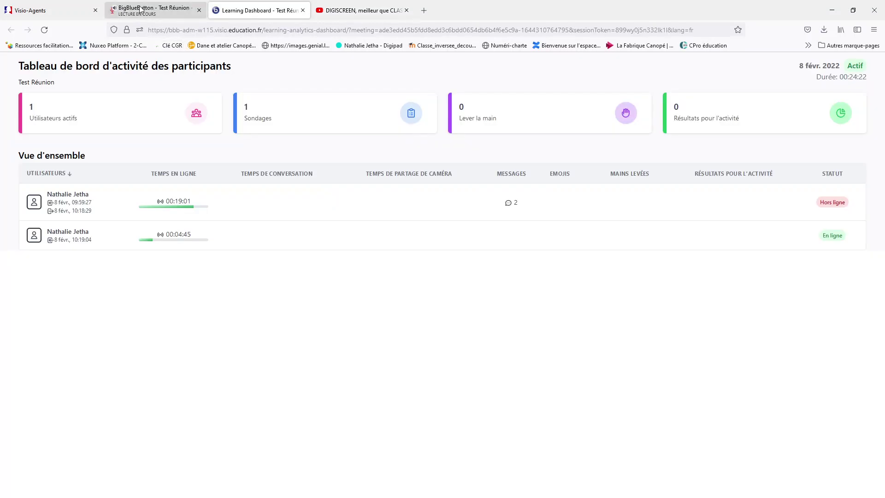
left_click(155, 10)
left_click(320, 270)
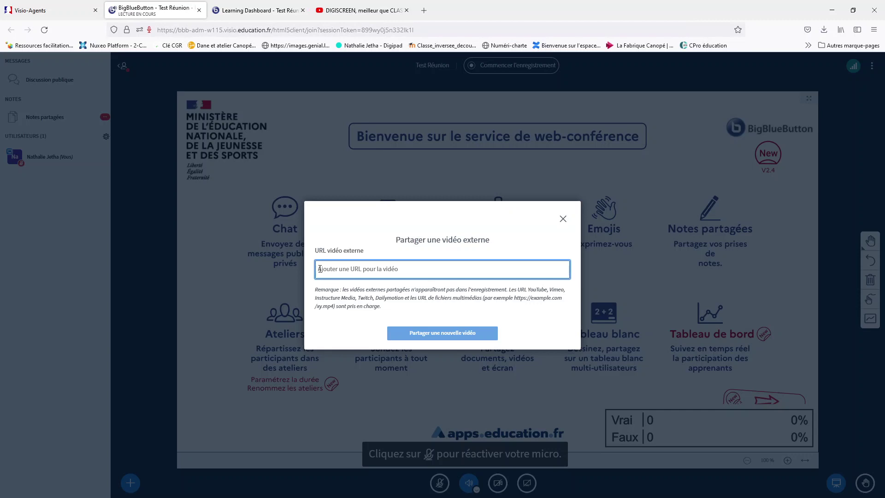
key("ctrl+v")
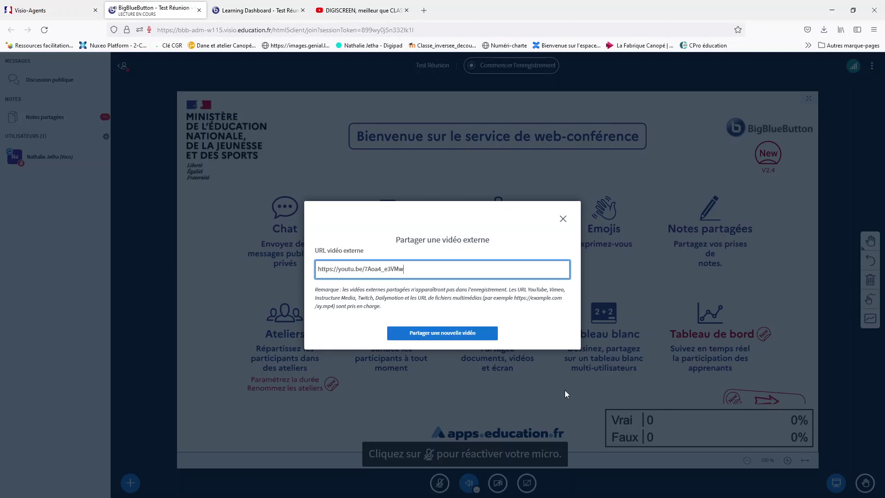
left_click(434, 332)
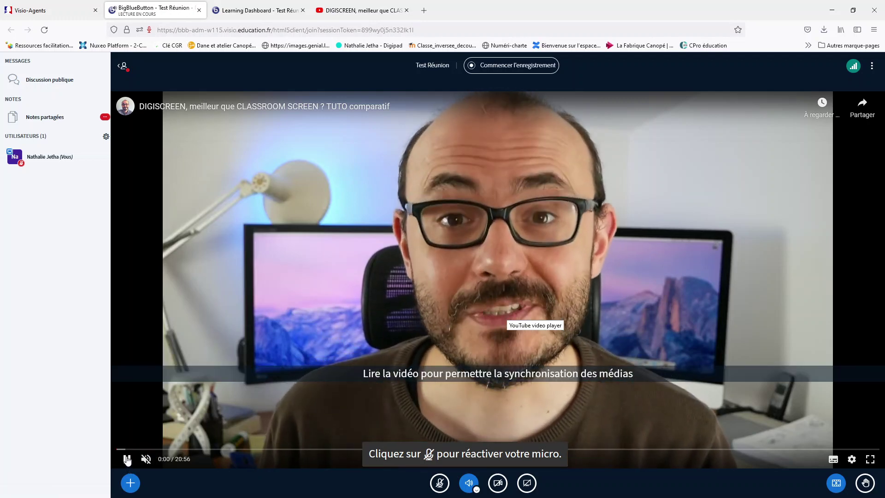
left_click(128, 460)
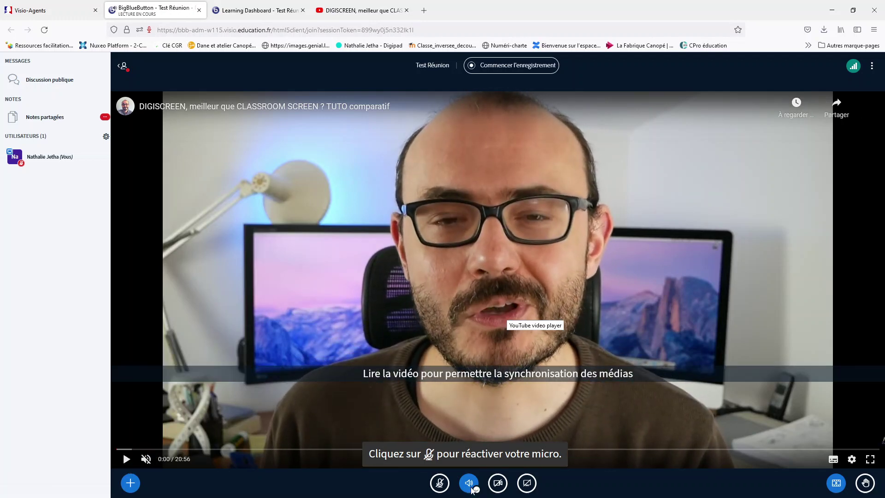